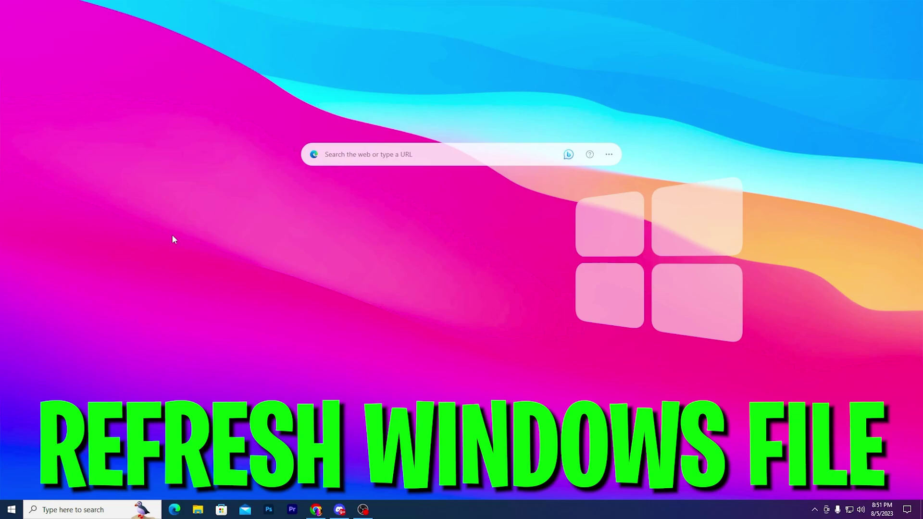
Step: Open the Windows Prefetch folder from the Run box, granting access permission
{"action": "key", "text": "super+r"}
{"action": "left_click_drag", "start_coordinate": [87, 406], "coordinate": [417, 272]}
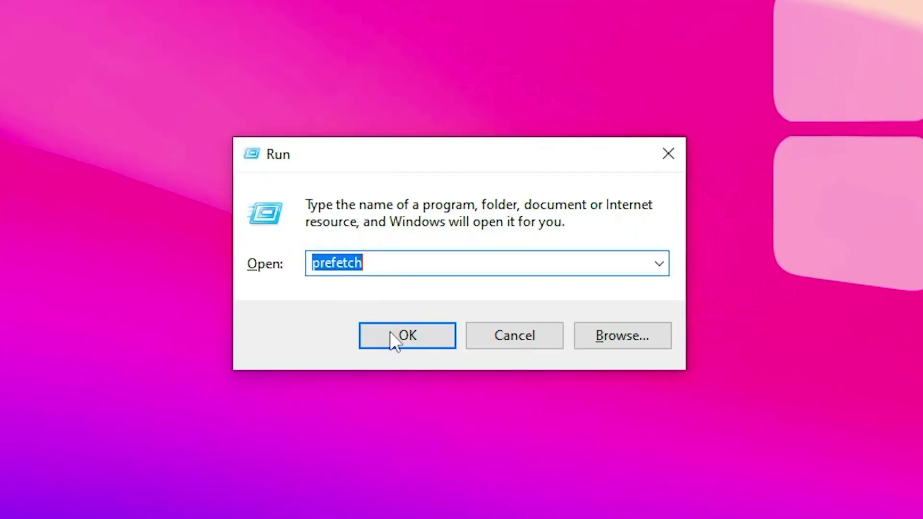
{"action": "left_click", "coordinate": [404, 346]}
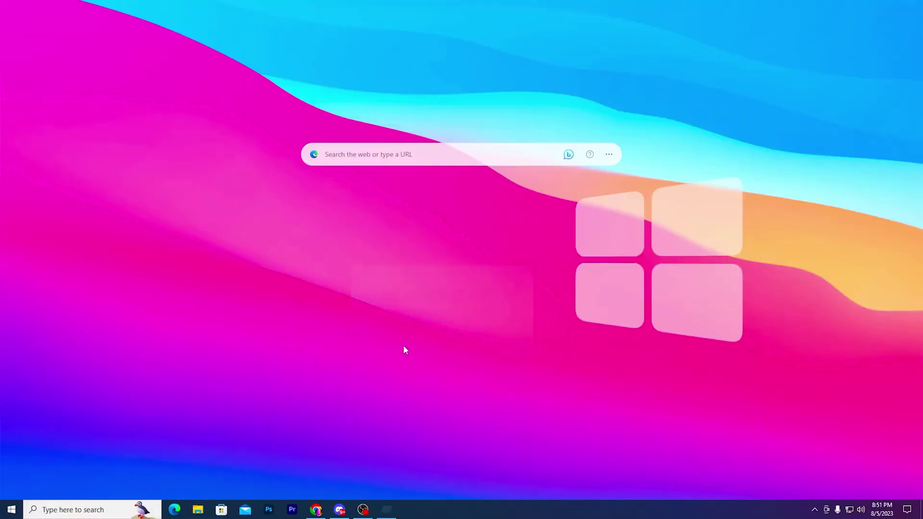
{"action": "left_click", "coordinate": [473, 267]}
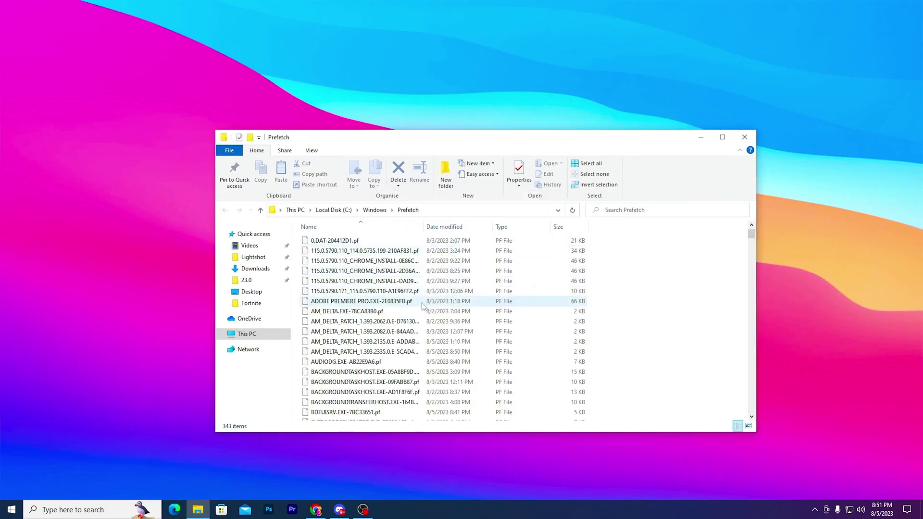
Step: Delete all Prefetch files, skipping the one that is in use
{"action": "key", "text": "ctrl+a"}
{"action": "right_click", "coordinate": [363, 278]}
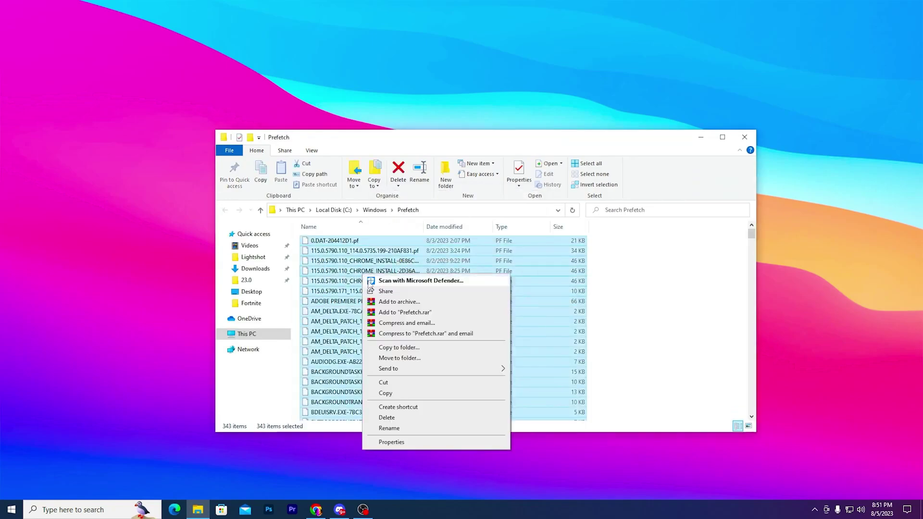
{"action": "left_click", "coordinate": [389, 418]}
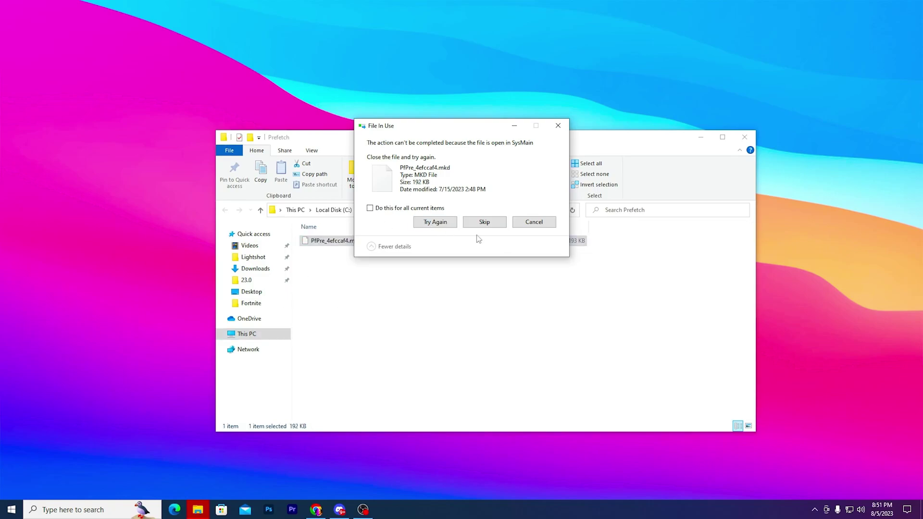
{"action": "left_click", "coordinate": [534, 224]}
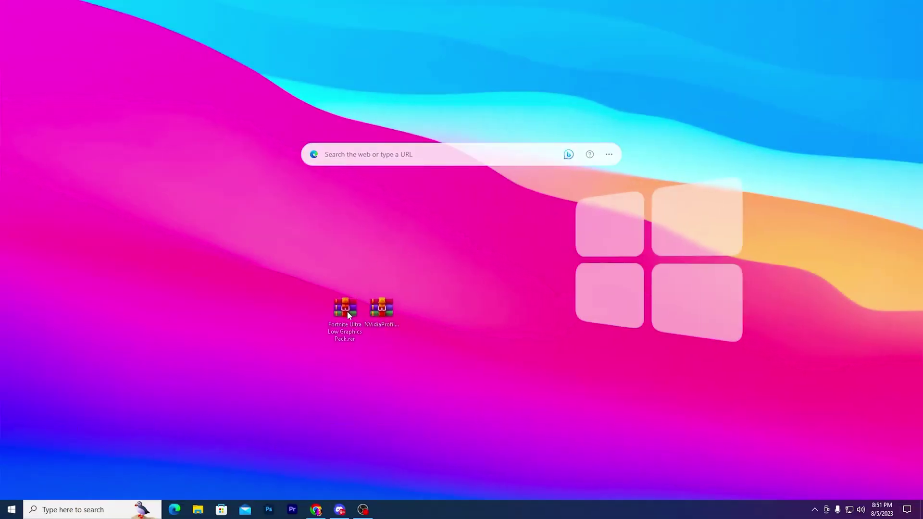
Step: Select the downloaded NVIDIA Profile Inspector archive and view its download page
{"action": "left_click_drag", "start_coordinate": [407, 289], "coordinate": [312, 373]}
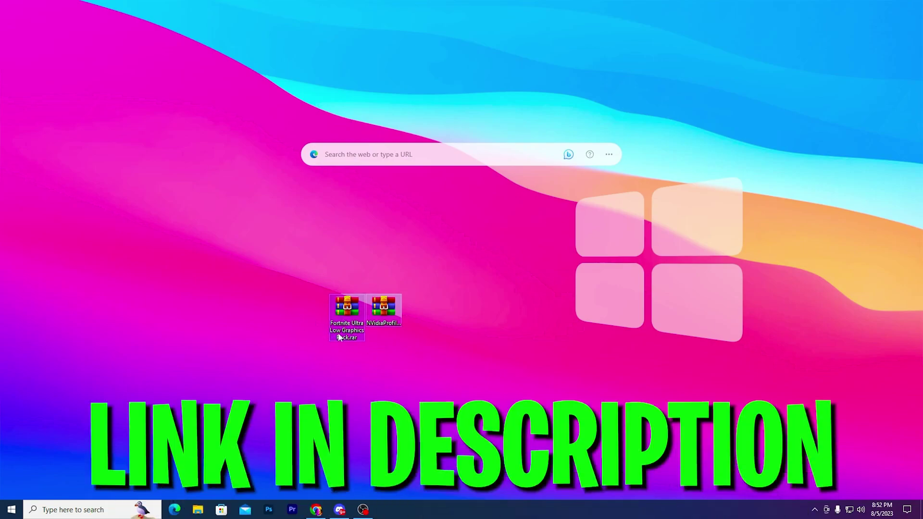
{"action": "left_click", "coordinate": [397, 321]}
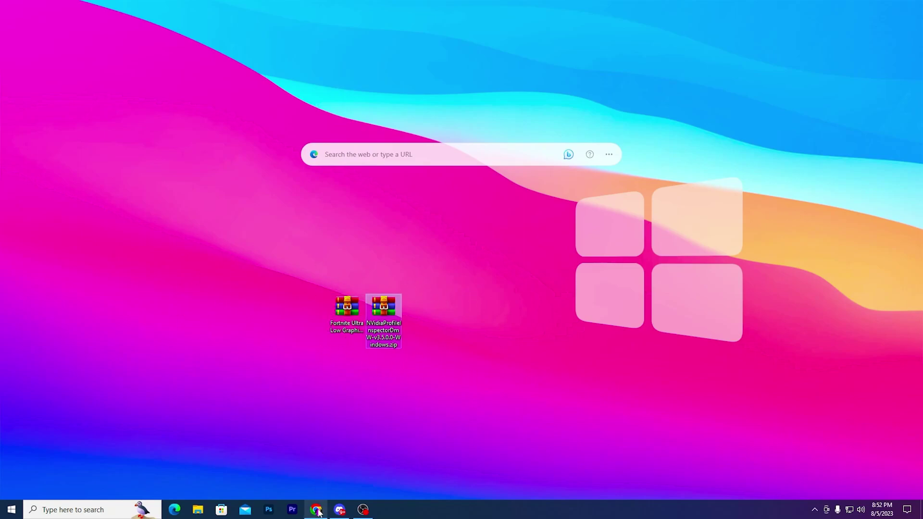
{"action": "left_click", "coordinate": [318, 510]}
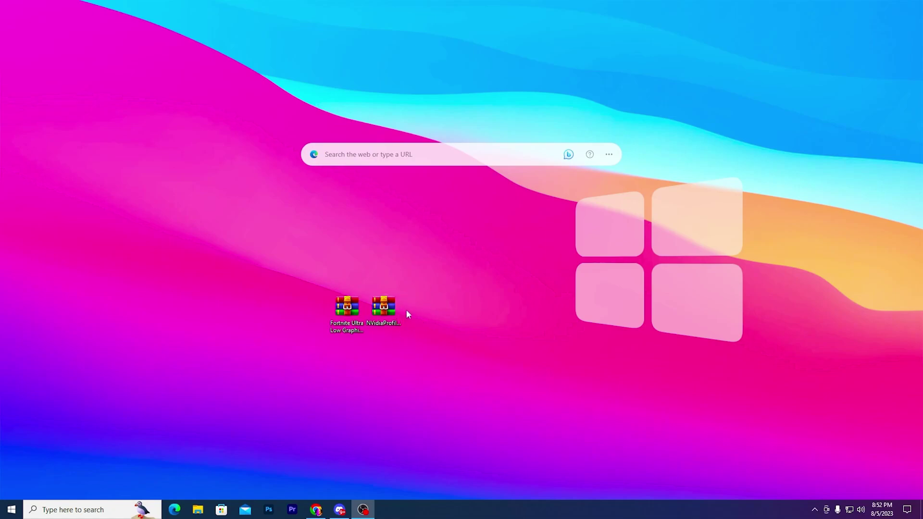
Step: Extract the NVidiaProfileInspectorDmW folder from the zip to the desktop and open it
{"action": "double_click", "coordinate": [390, 310]}
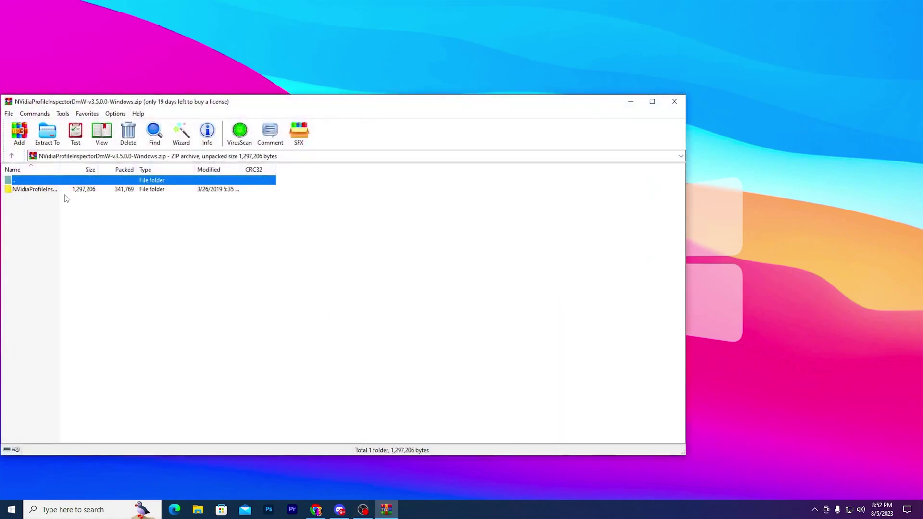
{"action": "mouse_move", "coordinate": [64, 192]}
{"action": "left_mouse_down"}
{"action": "mouse_move", "coordinate": [289, 209]}
{"action": "mouse_move", "coordinate": [746, 280]}
{"action": "mouse_move", "coordinate": [439, 296]}
{"action": "left_mouse_up"}
{"action": "left_click", "coordinate": [674, 101]}
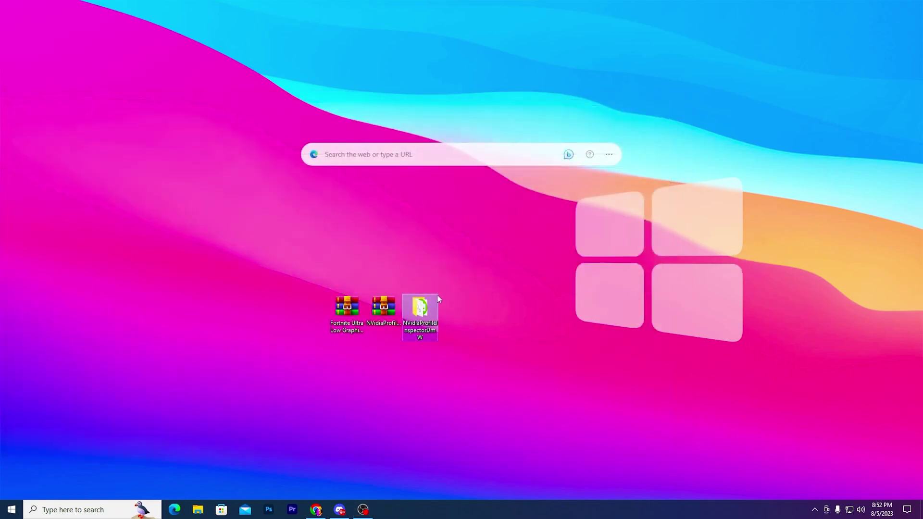
{"action": "double_click", "coordinate": [422, 306]}
Step: Run NVidiaProfileInspectorDmW.exe as administrator, accepting UAC, the position reset and the .NET error
{"action": "left_click_drag", "start_coordinate": [375, 133], "coordinate": [616, 123]}
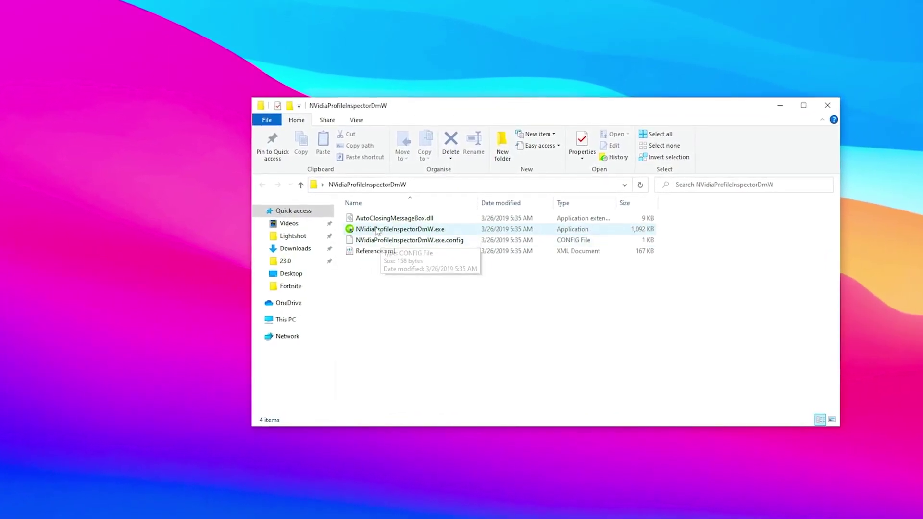
{"action": "left_click", "coordinate": [374, 229]}
{"action": "right_click", "coordinate": [374, 230]}
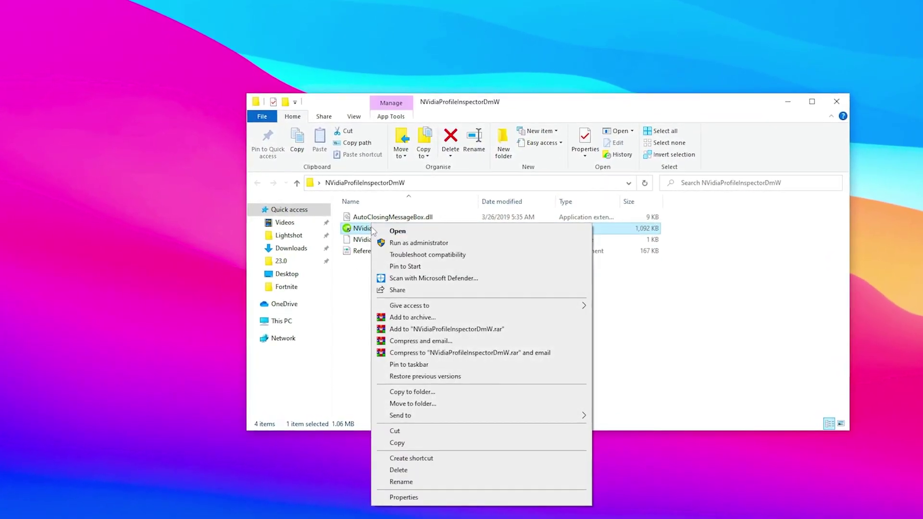
{"action": "left_click", "coordinate": [418, 242]}
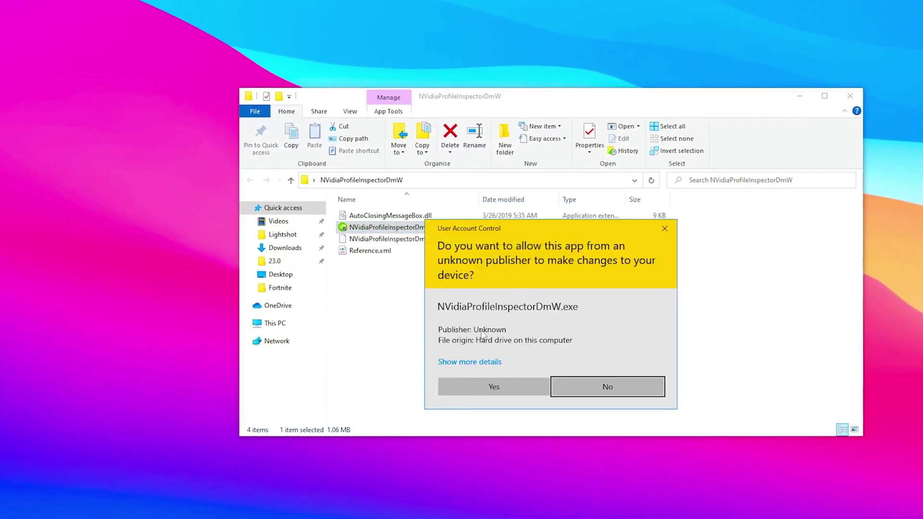
{"action": "left_click", "coordinate": [503, 385]}
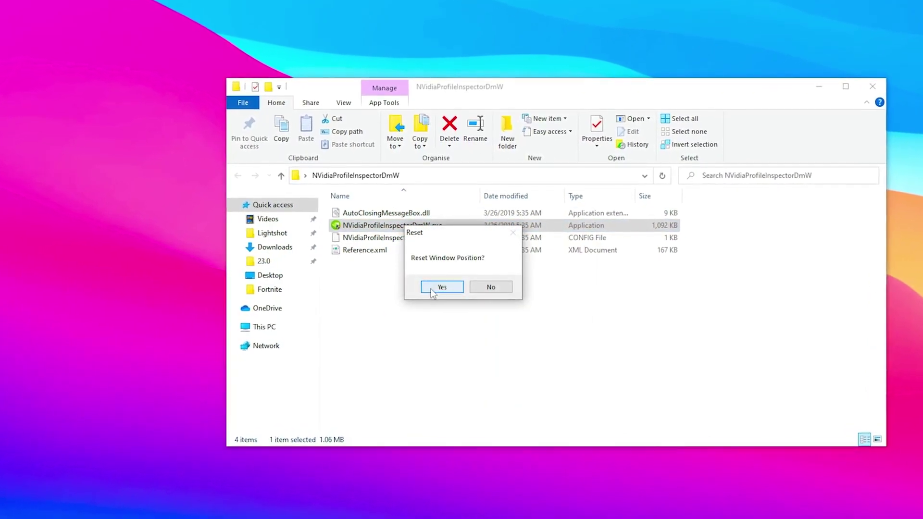
{"action": "left_click", "coordinate": [440, 287]}
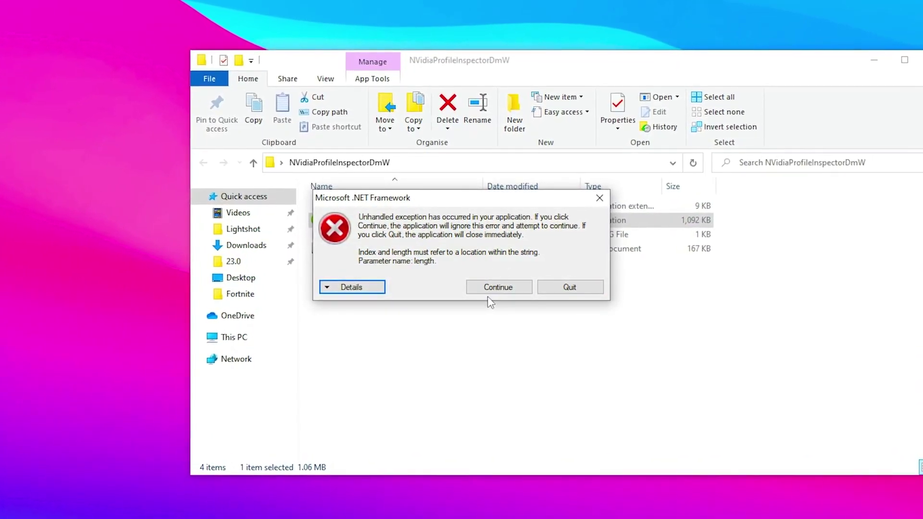
{"action": "left_click", "coordinate": [497, 287]}
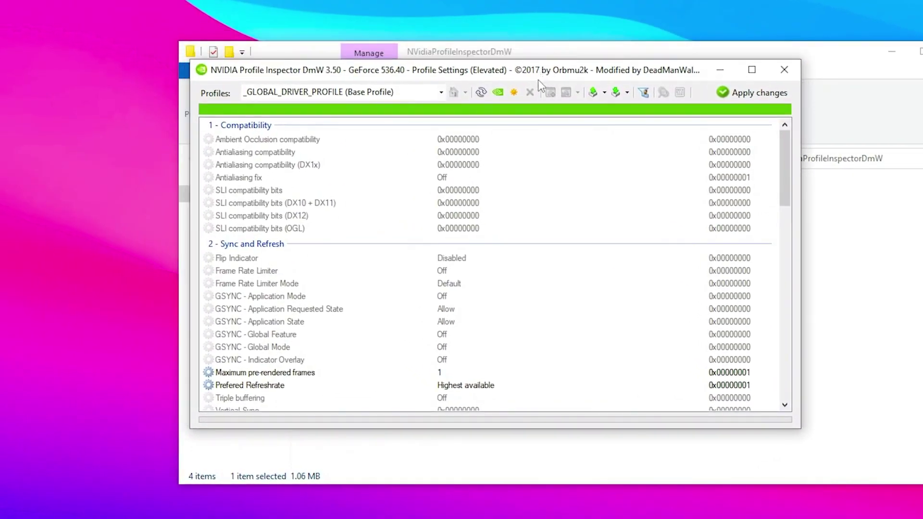
Step: Load the Fortnite profile by searching 'fort' in the Profiles list
{"action": "left_click", "coordinate": [440, 93]}
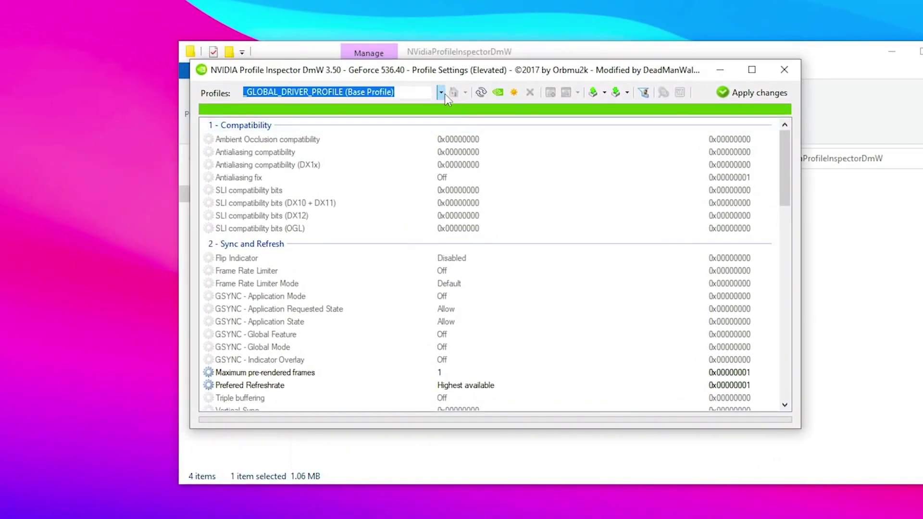
{"action": "left_click", "coordinate": [400, 92]}
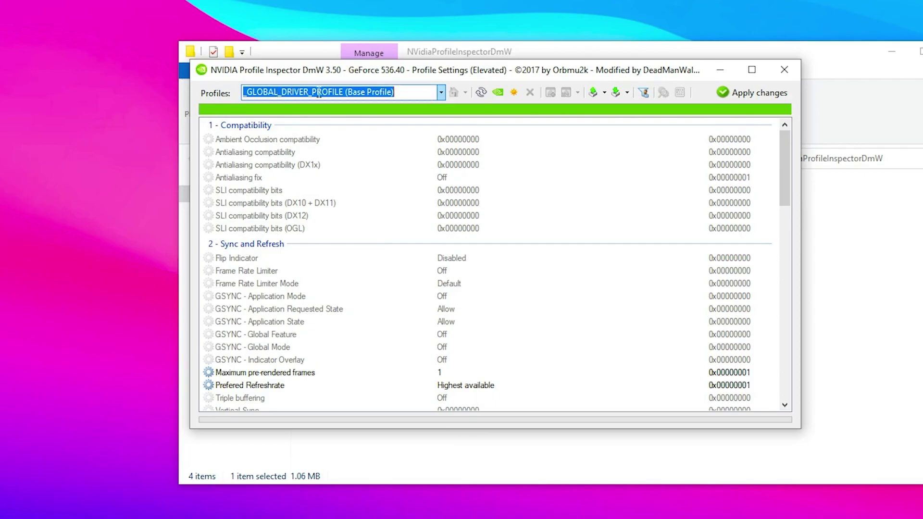
{"action": "type", "text": "f"}
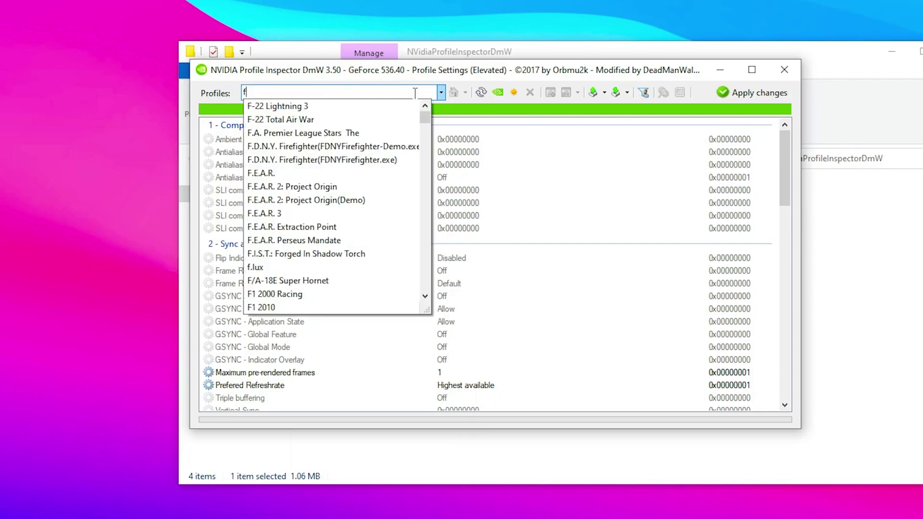
{"action": "type", "text": "ort"}
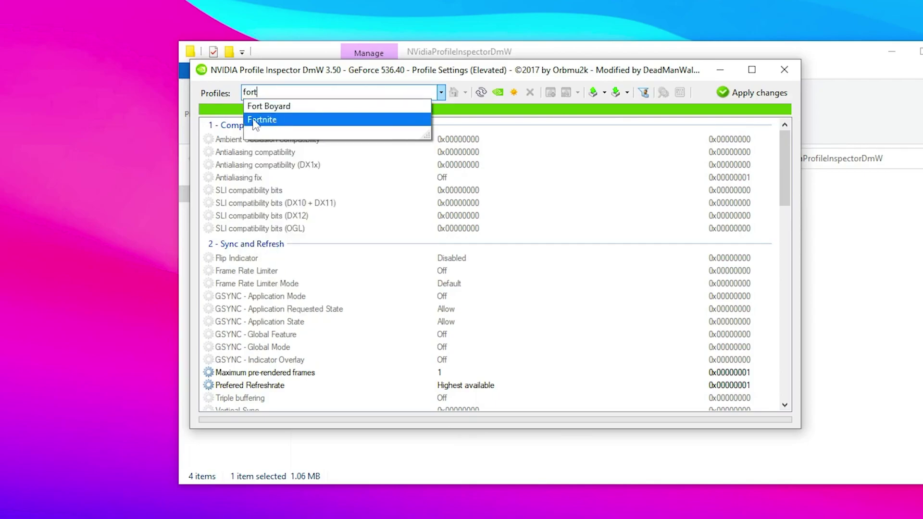
{"action": "left_click", "coordinate": [256, 120]}
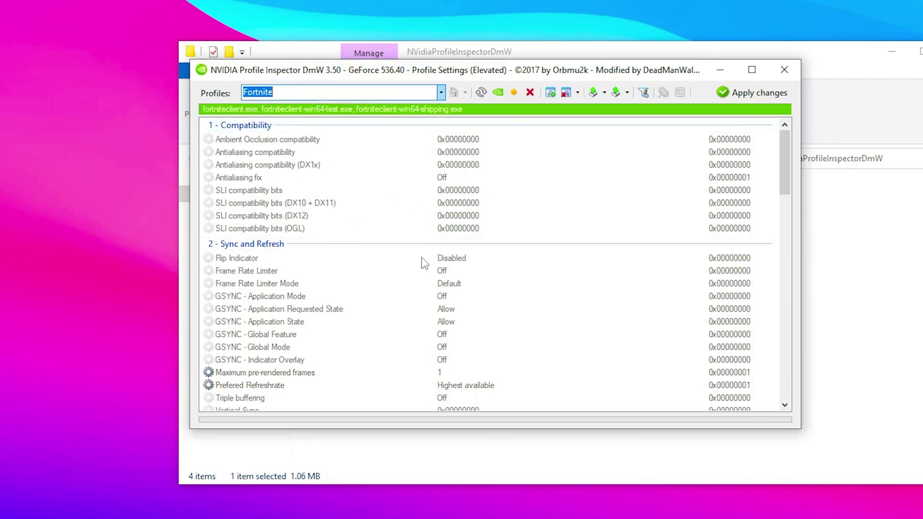
{"action": "scroll", "coordinate": [422, 262], "scroll_direction": "down", "scroll_amount": 3}
{"action": "scroll", "coordinate": [325, 253], "scroll_direction": "down", "scroll_amount": 3}
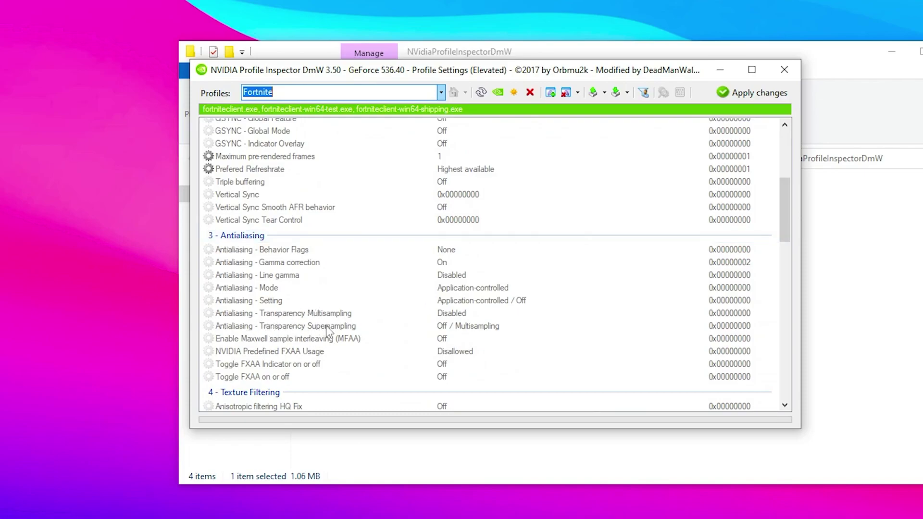
{"action": "scroll", "coordinate": [479, 331], "scroll_direction": "down", "scroll_amount": 1}
Step: Choose 0x00000008 AA_MODE_REPLAY_MODE_ALL for Transparency Supersampling under Antialiasing
{"action": "left_click", "coordinate": [698, 290]}
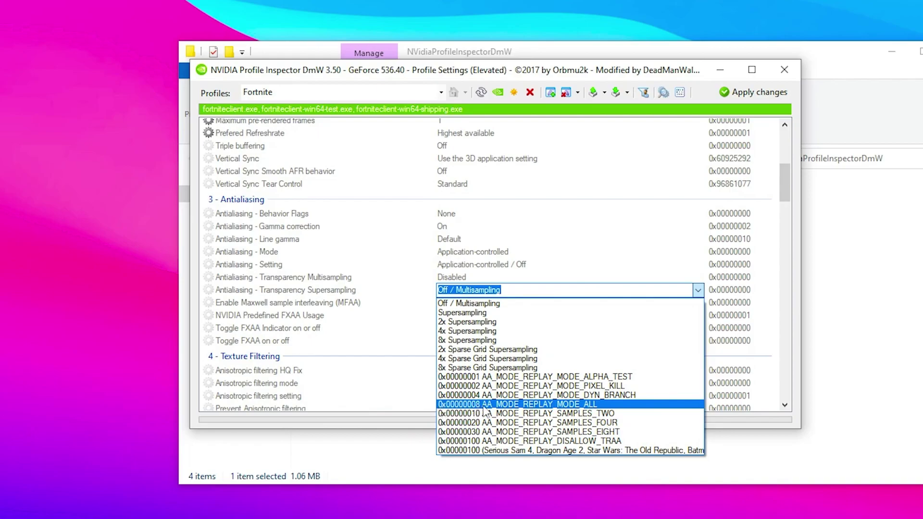
{"action": "left_click", "coordinate": [563, 403]}
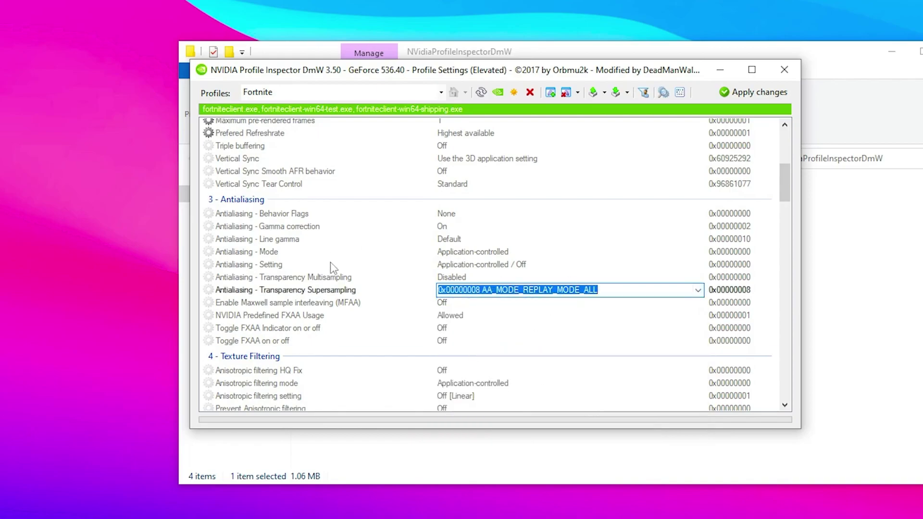
{"action": "scroll", "coordinate": [371, 231], "scroll_direction": "down", "scroll_amount": 3}
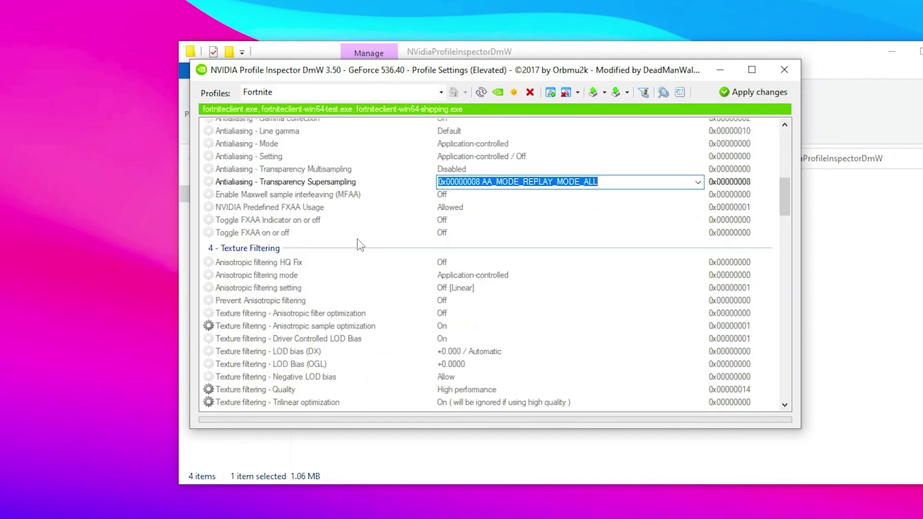
{"action": "scroll", "coordinate": [358, 243], "scroll_direction": "down", "scroll_amount": 1}
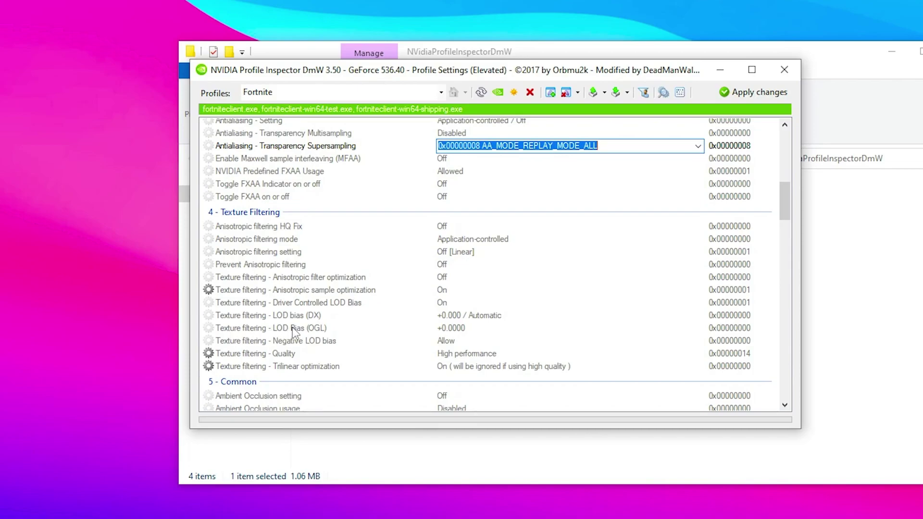
Step: Set Texture Filtering LOD Bias (OGL) to +1.0000 and LOD bias (DX) to +1.000
{"action": "left_click", "coordinate": [469, 328]}
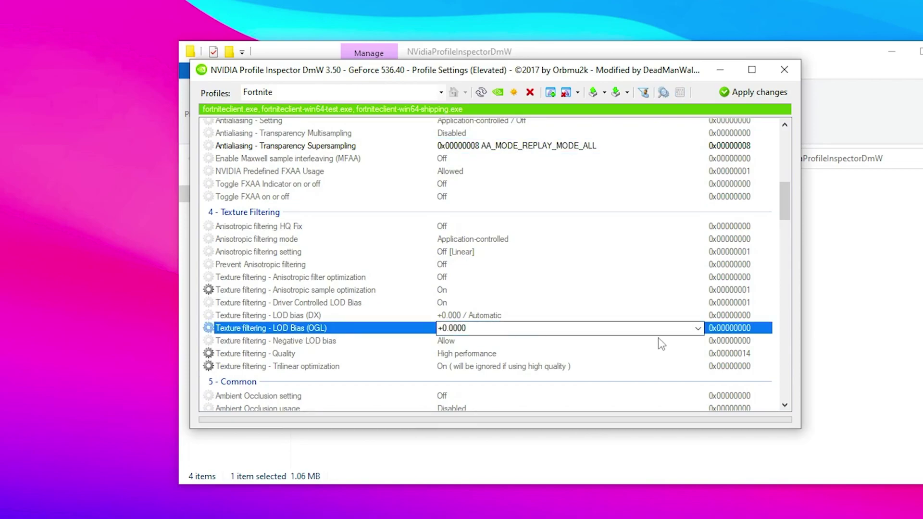
{"action": "left_click", "coordinate": [698, 328]}
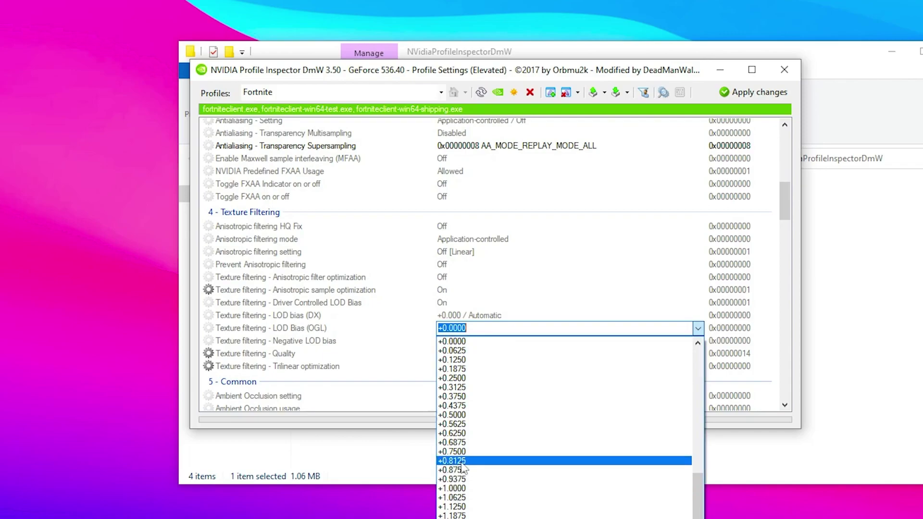
{"action": "left_click", "coordinate": [458, 490]}
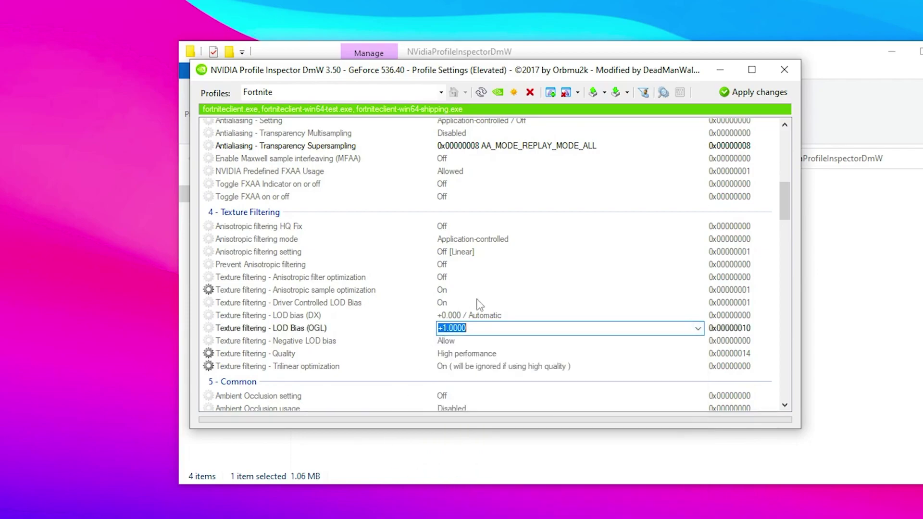
{"action": "left_click", "coordinate": [229, 317]}
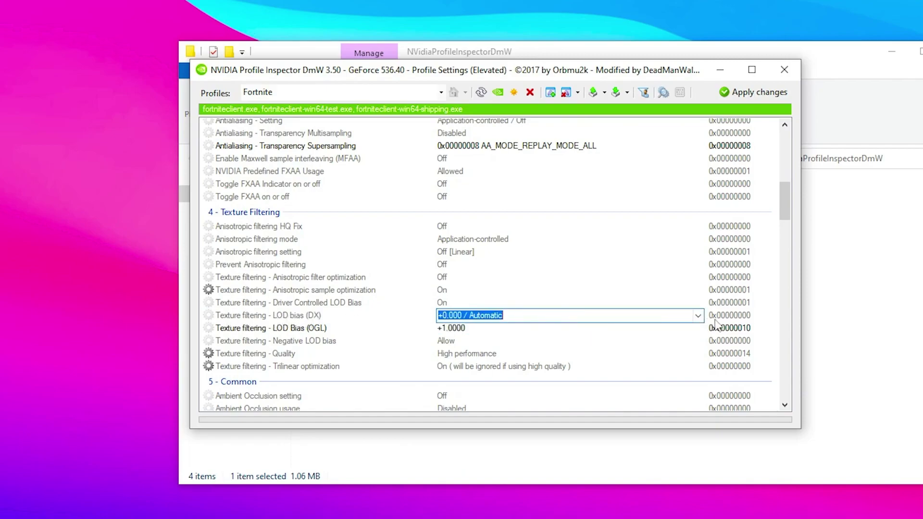
{"action": "left_click", "coordinate": [698, 316]}
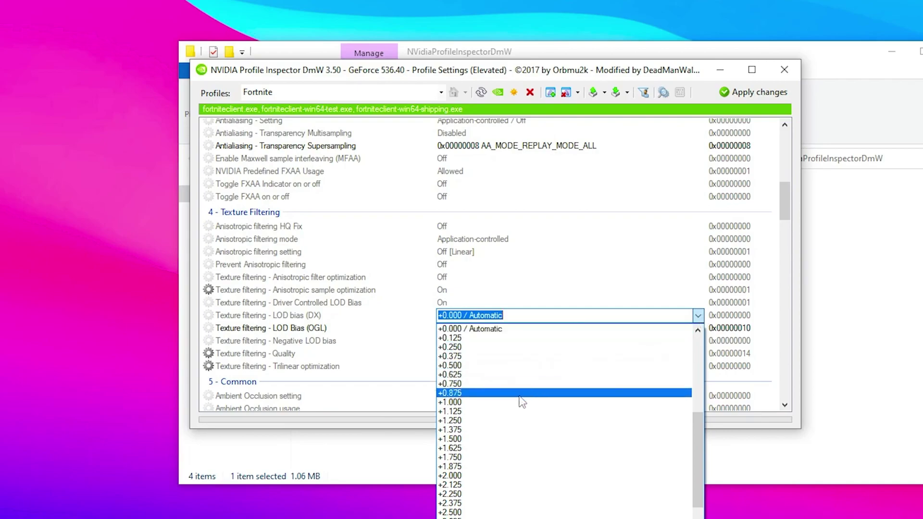
{"action": "left_click", "coordinate": [454, 403]}
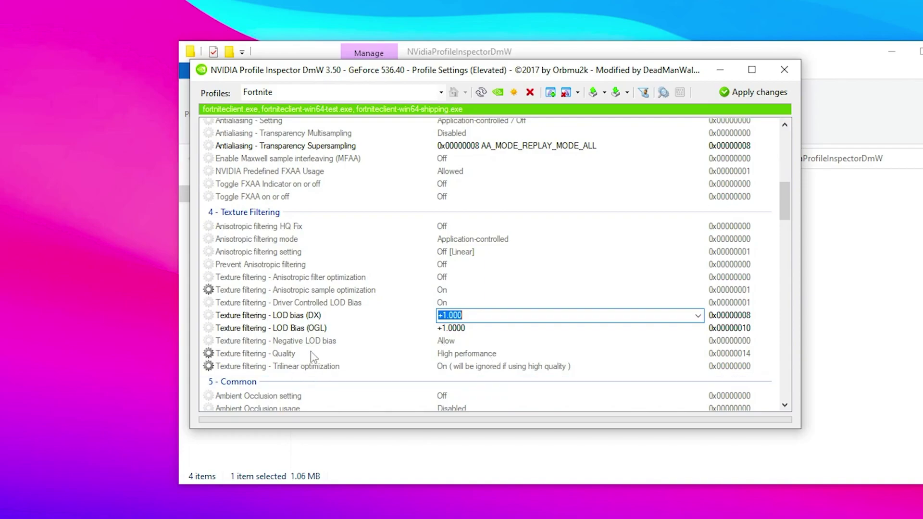
{"action": "scroll", "coordinate": [311, 352], "scroll_direction": "down", "scroll_amount": 3}
{"action": "scroll", "coordinate": [310, 351], "scroll_direction": "down", "scroll_amount": 5}
{"action": "scroll", "coordinate": [310, 351], "scroll_direction": "down", "scroll_amount": 2}
{"action": "scroll", "coordinate": [311, 351], "scroll_direction": "up", "scroll_amount": 2}
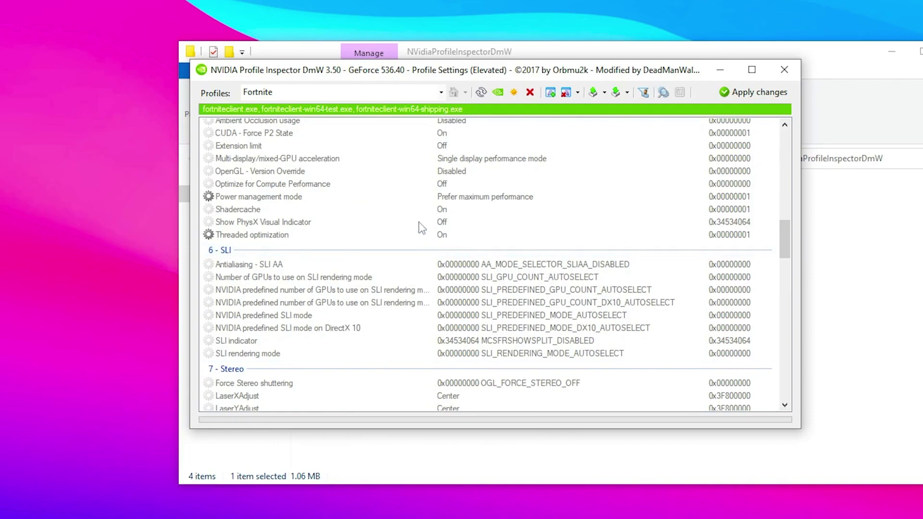
{"action": "scroll", "coordinate": [422, 228], "scroll_direction": "up", "scroll_amount": 2}
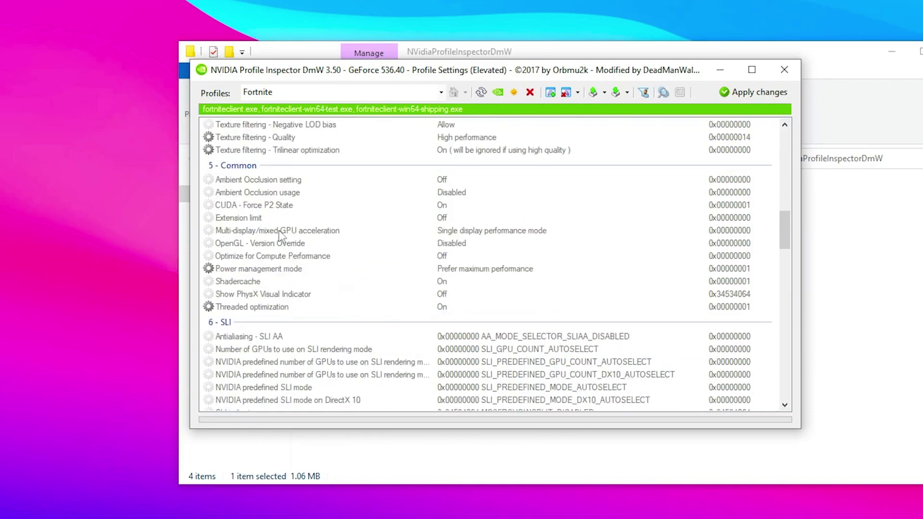
Step: Apply the changed settings to the Fortnite profile
{"action": "left_click", "coordinate": [741, 92]}
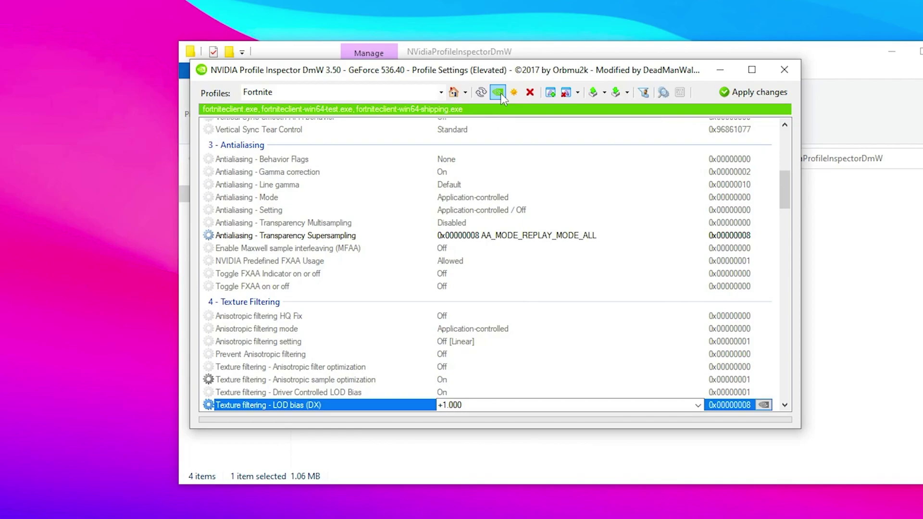
Step: Close Profile Inspector, open the Fortnite Ultra Low Graphics Pack archive and browse its folders
{"action": "left_click", "coordinate": [783, 71]}
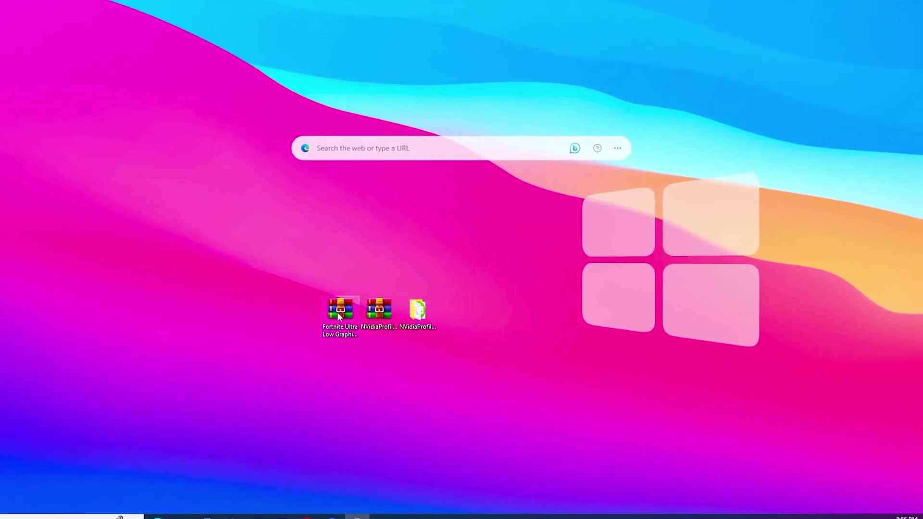
{"action": "double_click", "coordinate": [338, 312]}
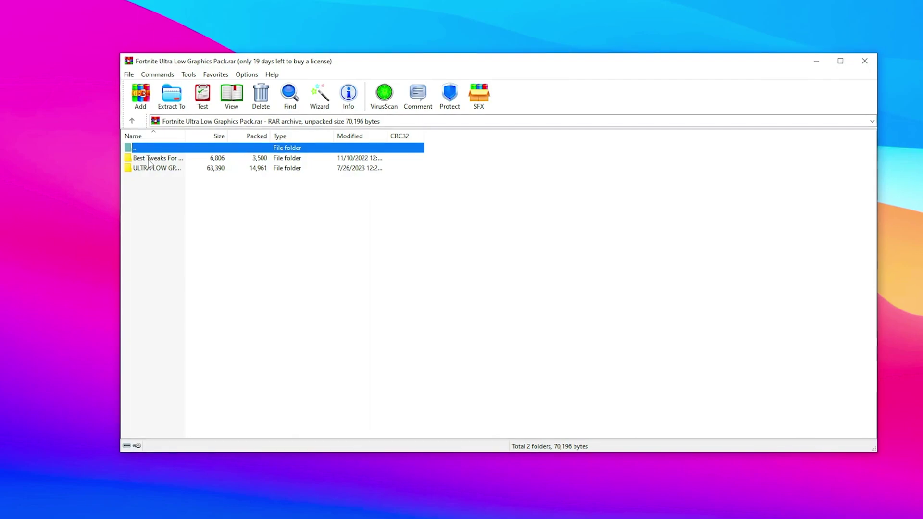
{"action": "double_click", "coordinate": [147, 159]}
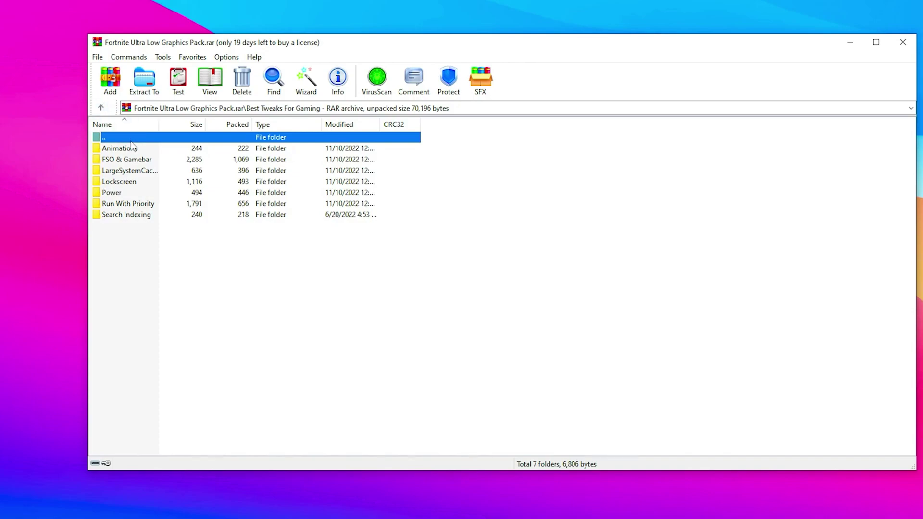
{"action": "double_click", "coordinate": [132, 147]}
{"action": "key", "text": "BackSpace"}
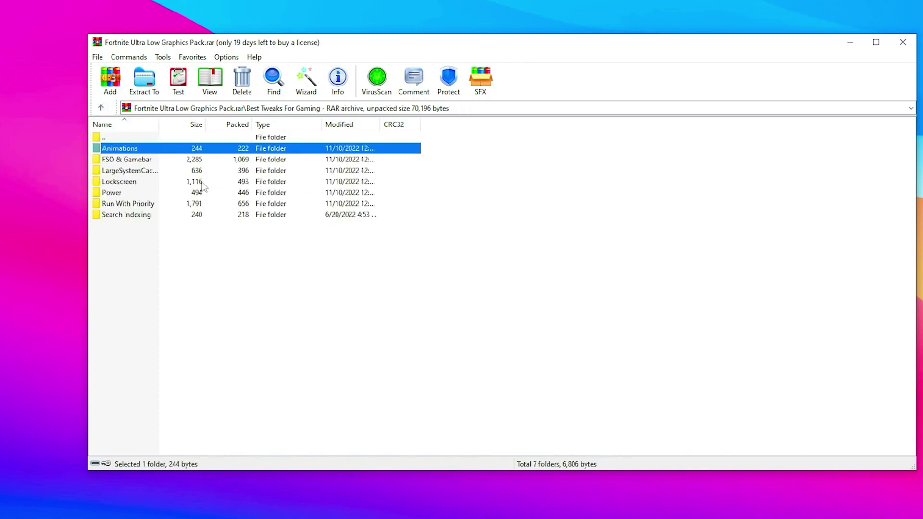
{"action": "left_click", "coordinate": [102, 108]}
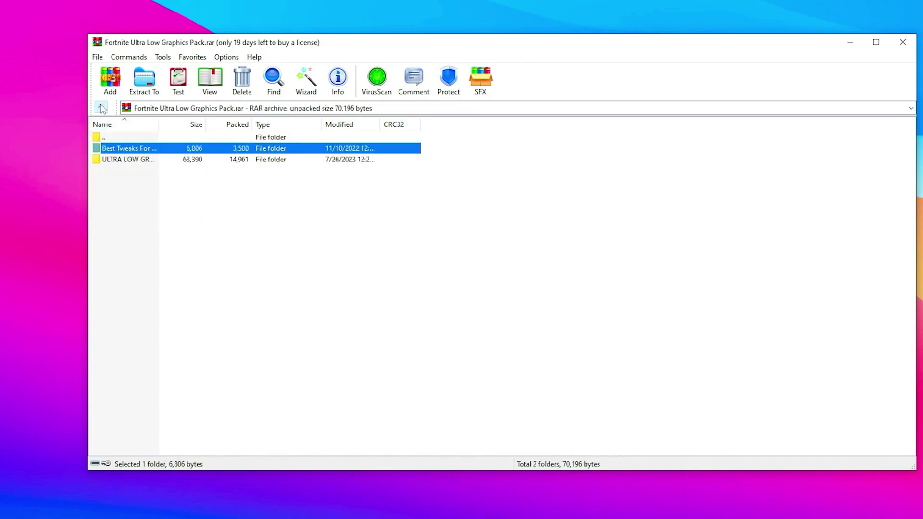
Step: Extract GameUserSettings.ini from LOW END PC (INTEL-AMD-NVIDIA) to the desktop and close WinRAR
{"action": "double_click", "coordinate": [110, 159]}
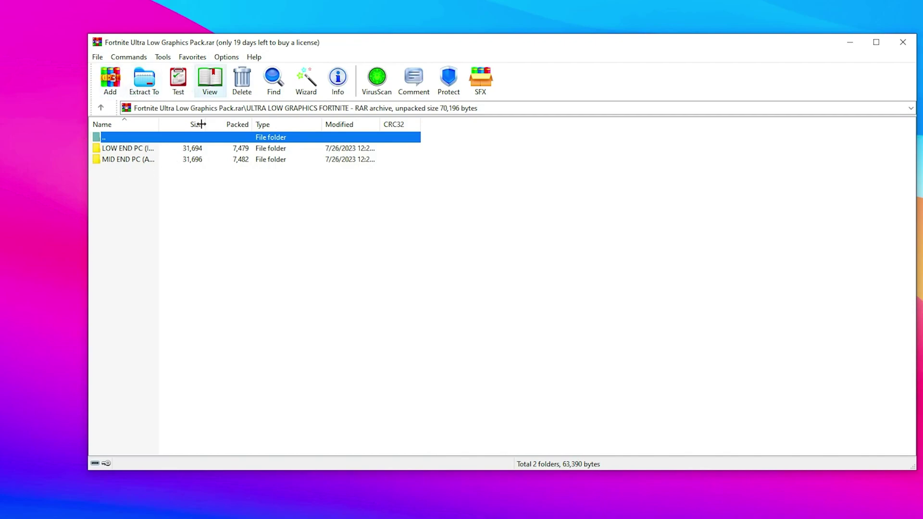
{"action": "double_click", "coordinate": [133, 151]}
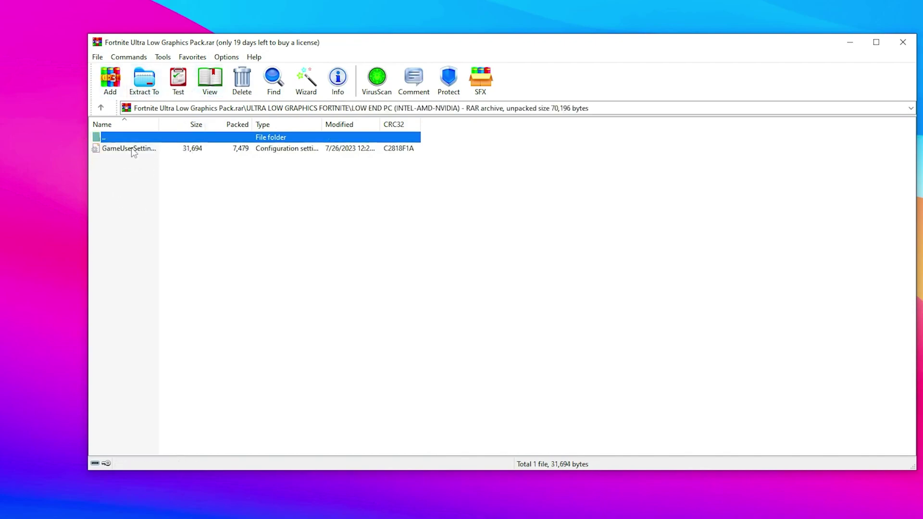
{"action": "left_click", "coordinate": [132, 150]}
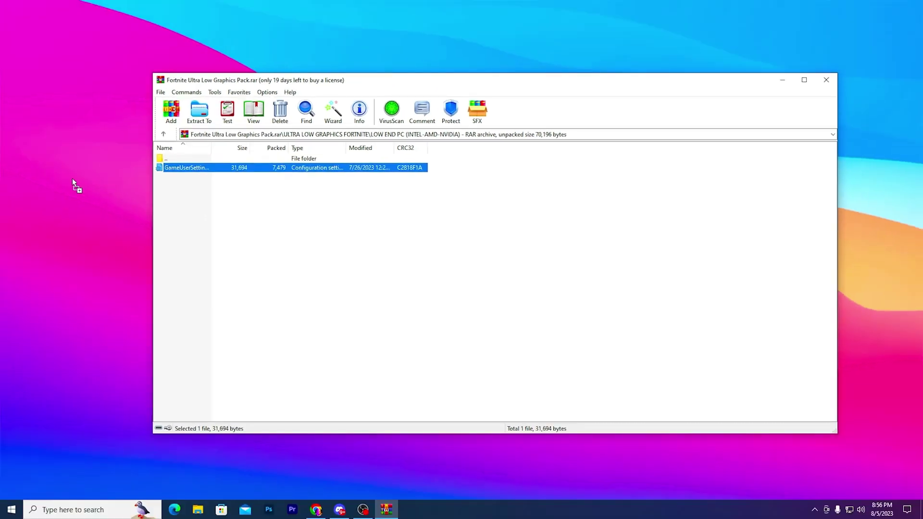
{"action": "left_click_drag", "start_coordinate": [1, 175], "coordinate": [72, 178]}
{"action": "left_click", "coordinate": [826, 79]}
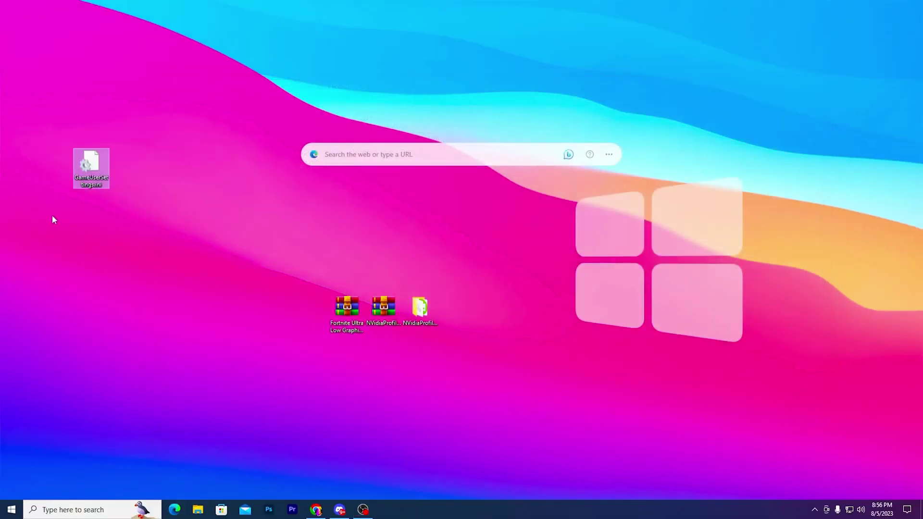
{"action": "left_click", "coordinate": [167, 216]}
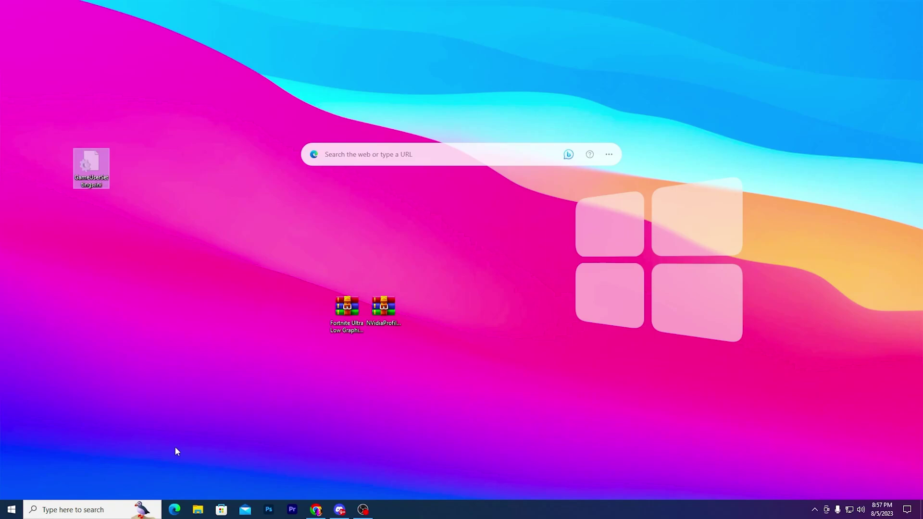
{"action": "key", "text": "super+r"}
Step: Go to %localappdata%\FortniteGame\Saved\Config\WindowsClient in File Explorer
{"action": "left_click_drag", "start_coordinate": [97, 405], "coordinate": [433, 194]}
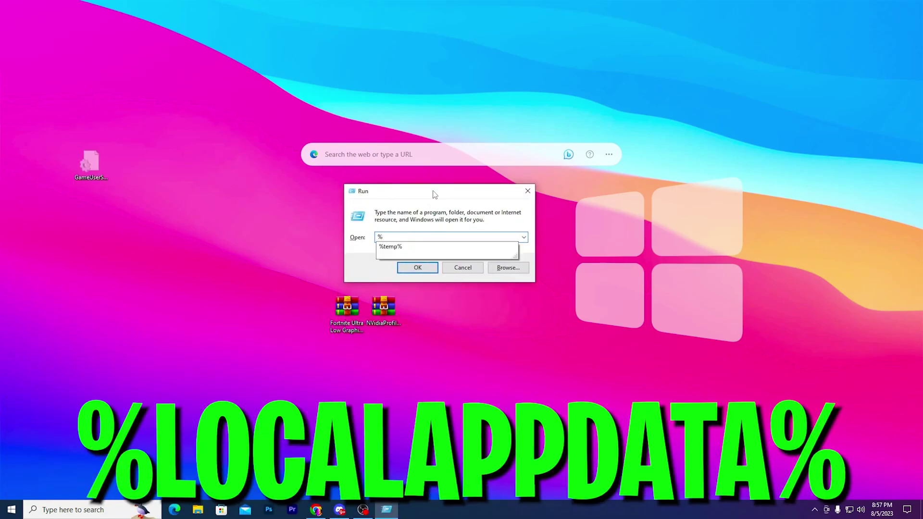
{"action": "type", "text": "localappdata%"}
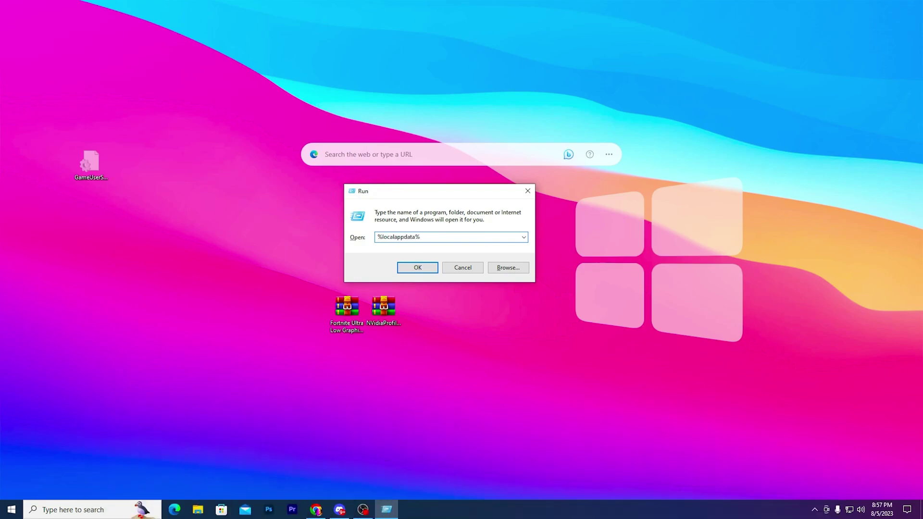
{"action": "key", "text": "Return"}
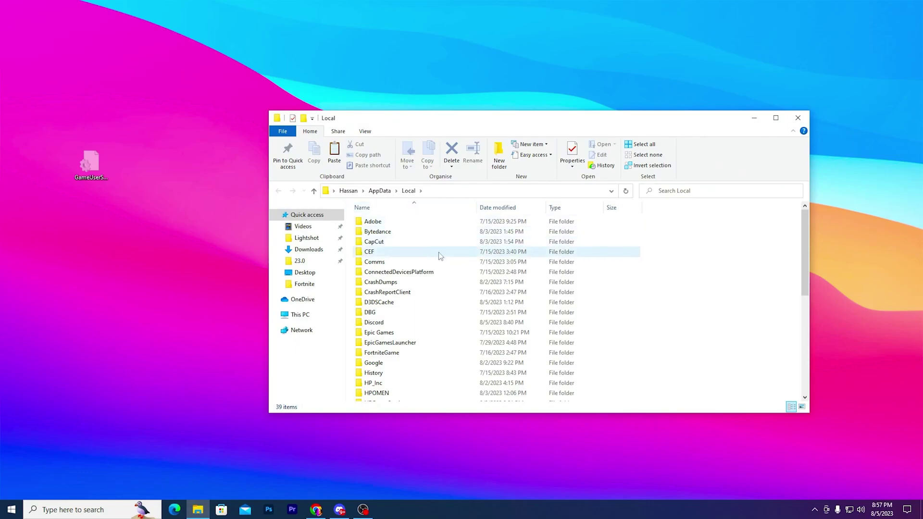
{"action": "double_click", "coordinate": [387, 354]}
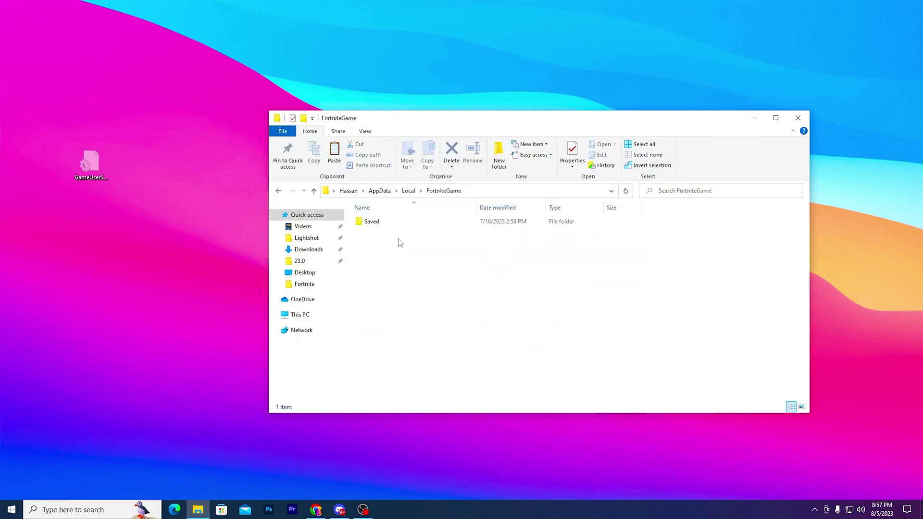
{"action": "left_click", "coordinate": [374, 230]}
{"action": "double_click", "coordinate": [382, 221]}
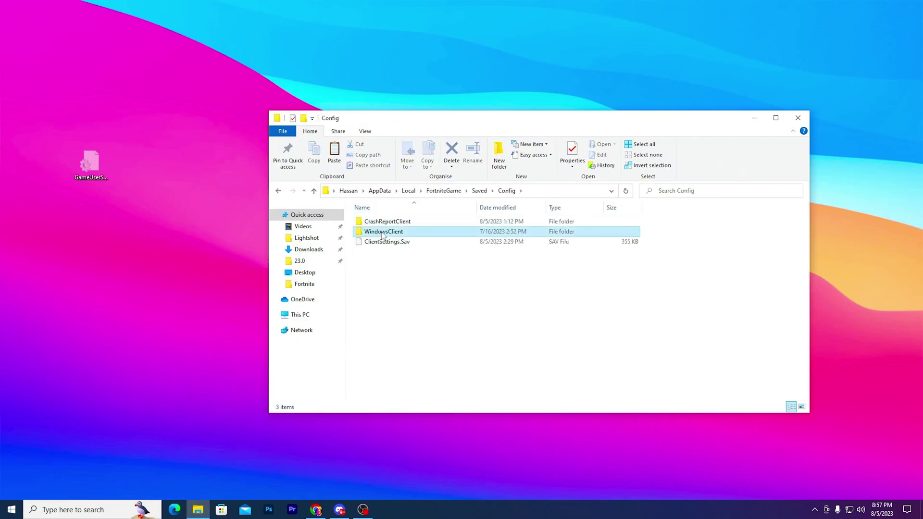
{"action": "double_click", "coordinate": [382, 233]}
Step: Paste GameUserSettings.ini there, replace the existing file, and close Explorer
{"action": "right_click", "coordinate": [400, 269]}
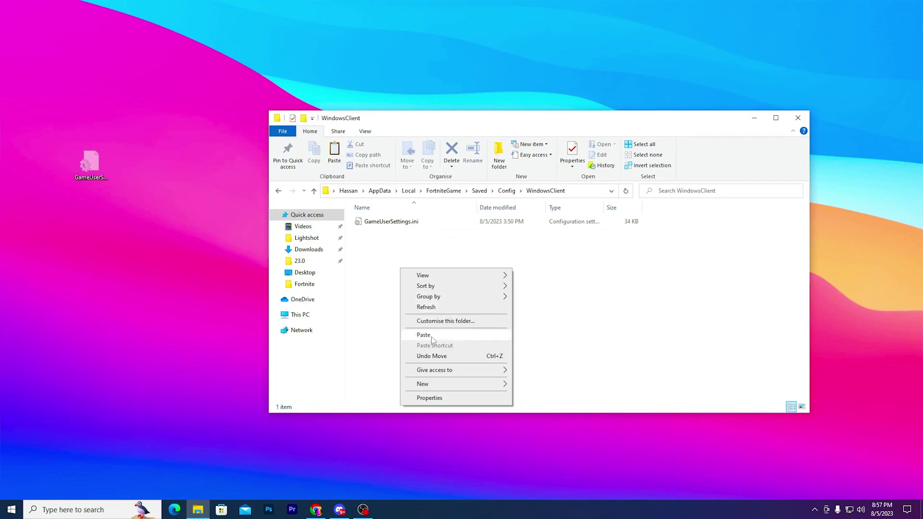
{"action": "left_click", "coordinate": [424, 334]}
{"action": "left_click", "coordinate": [436, 189]}
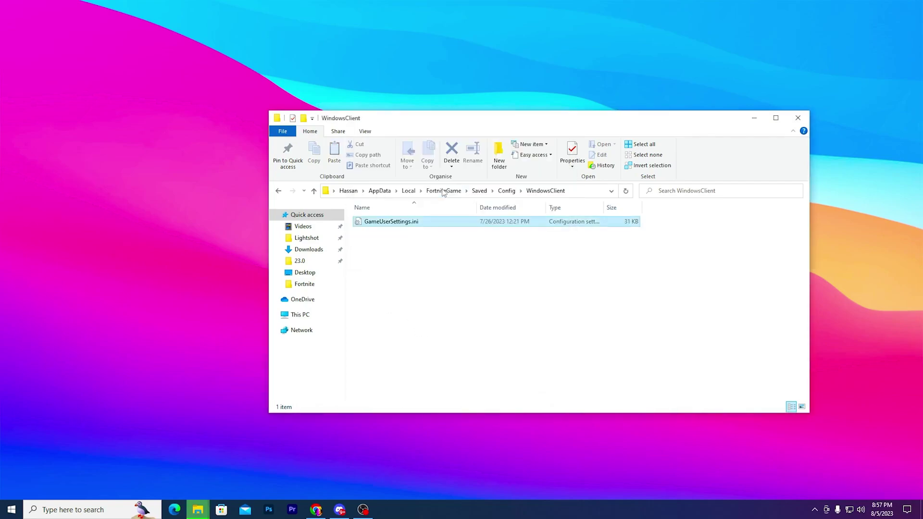
{"action": "left_click", "coordinate": [799, 119]}
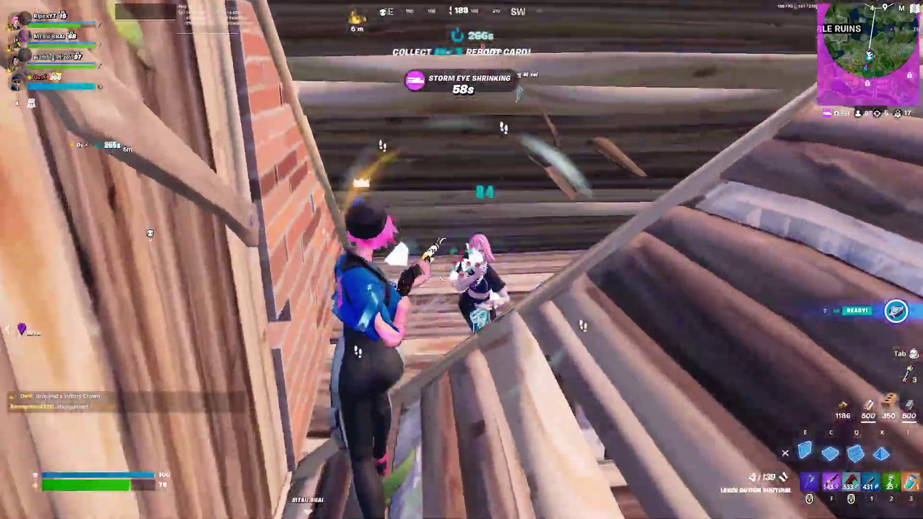